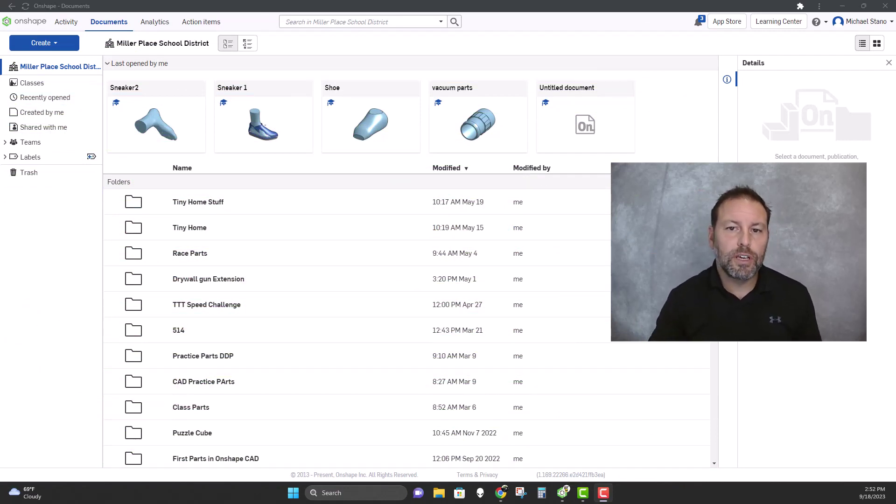
Step: Create a new Onshape document named 'Sneaker v3'
click(50, 44)
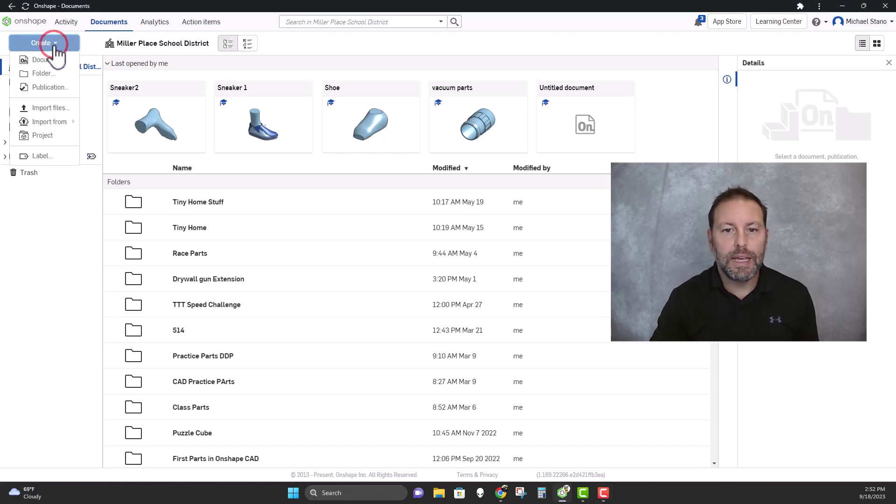
click(45, 59)
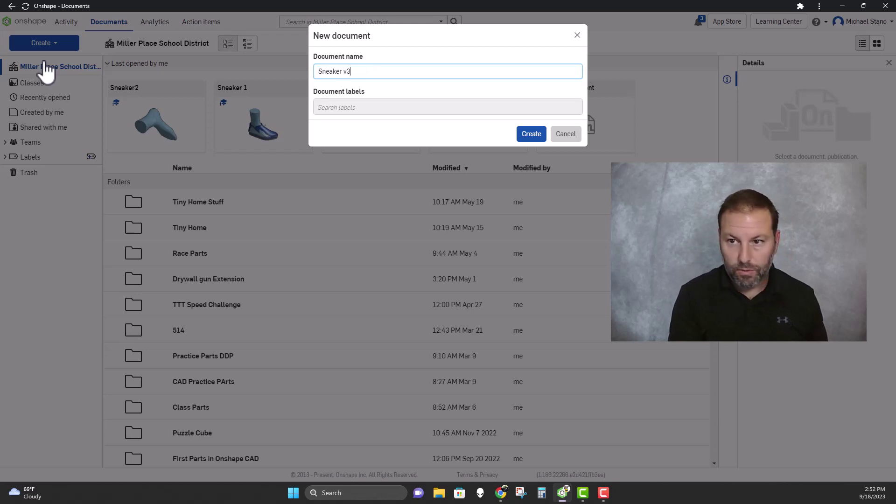
key(Return)
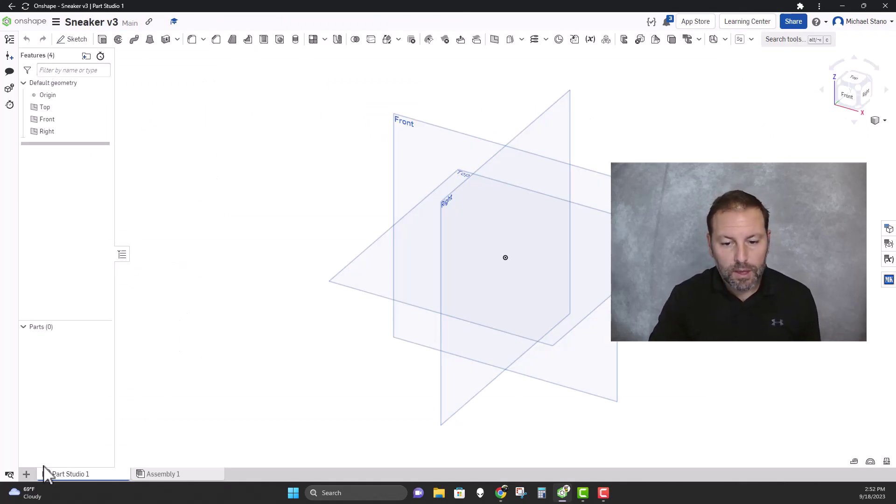
Step: Import Sock-Blocker-3D-Foot-EU40-25cm-Polygonal.stl with Y axis up in millimeters, then dismiss notifications
click(27, 474)
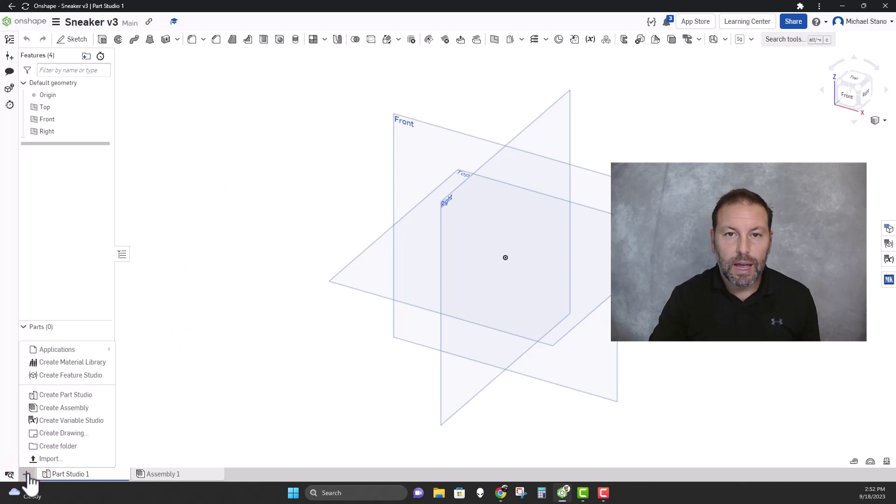
click(49, 457)
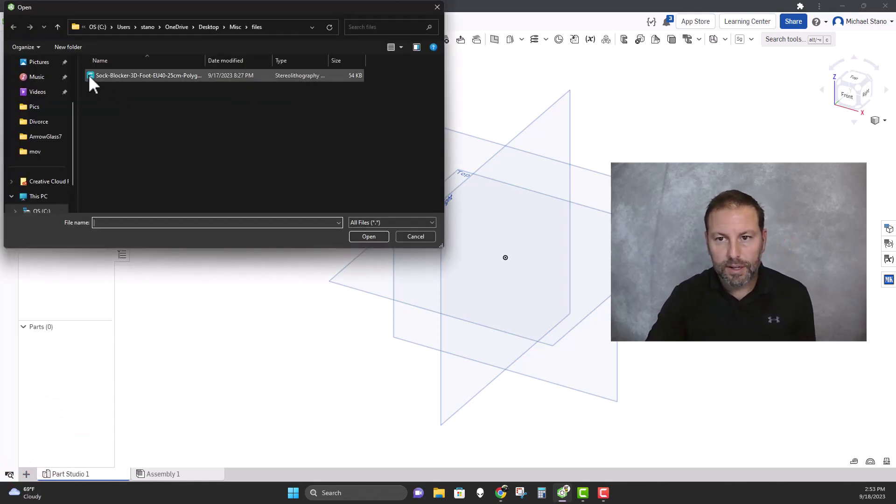
click(158, 77)
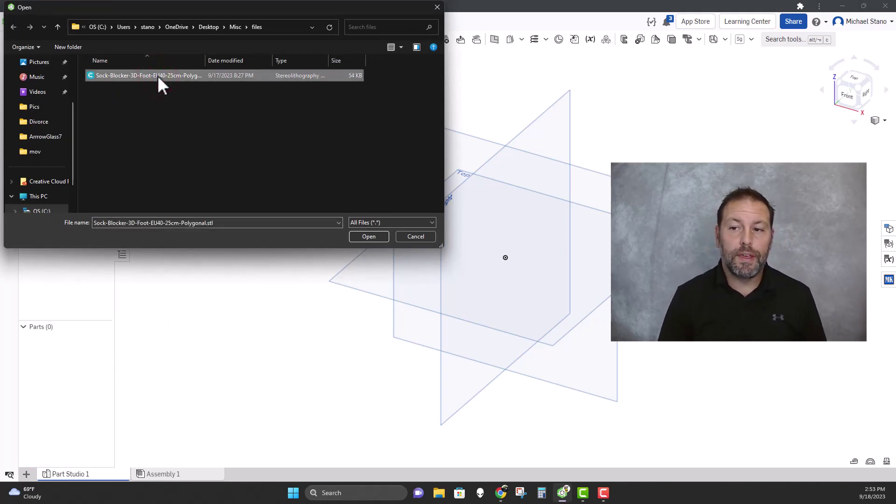
click(365, 236)
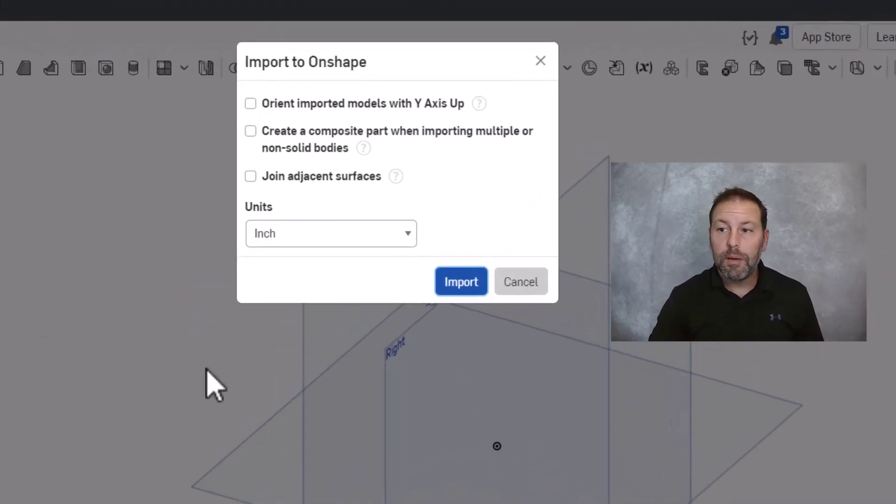
click(251, 103)
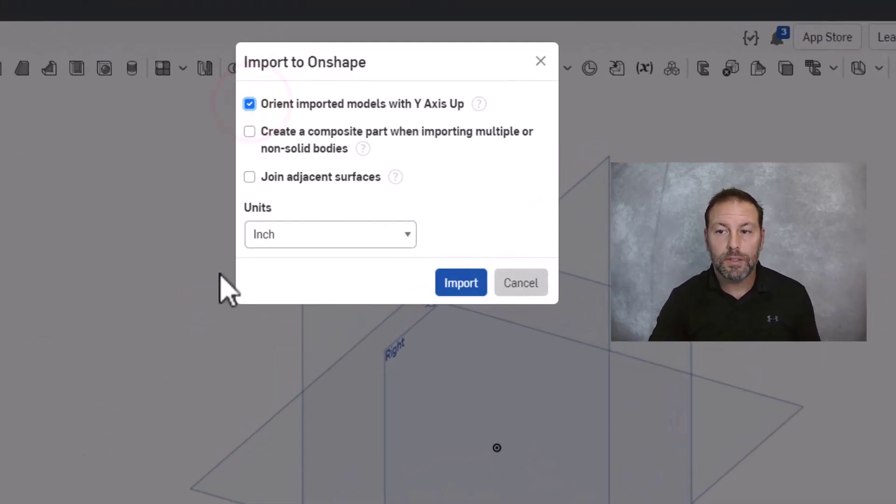
click(283, 234)
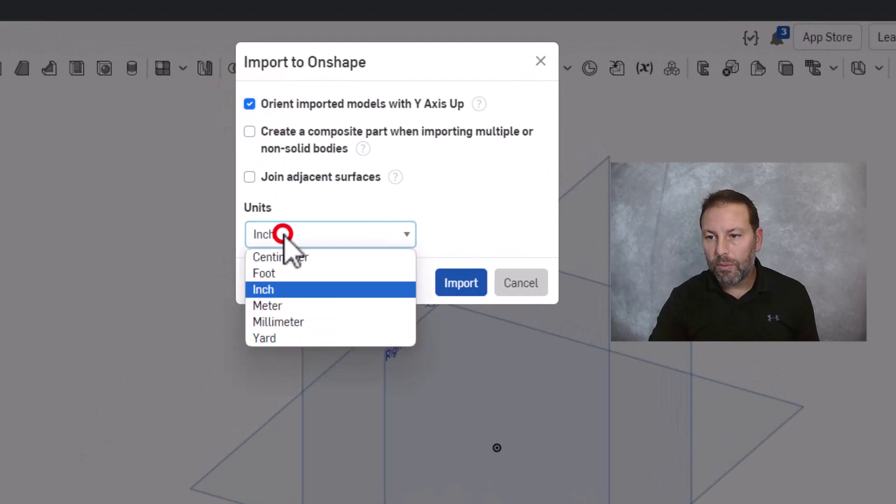
click(277, 321)
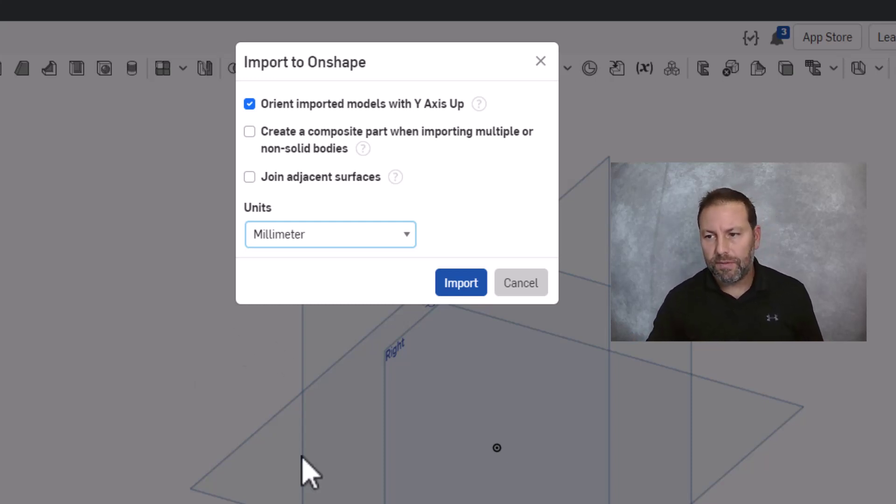
click(456, 278)
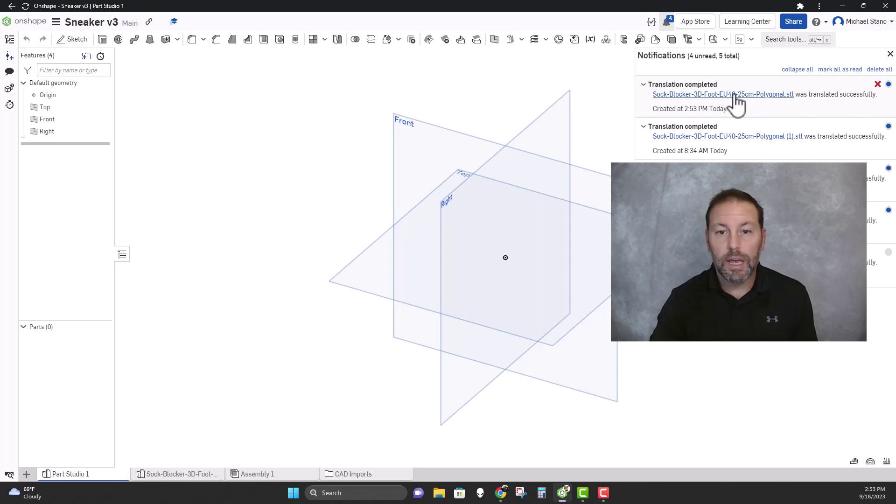
click(890, 54)
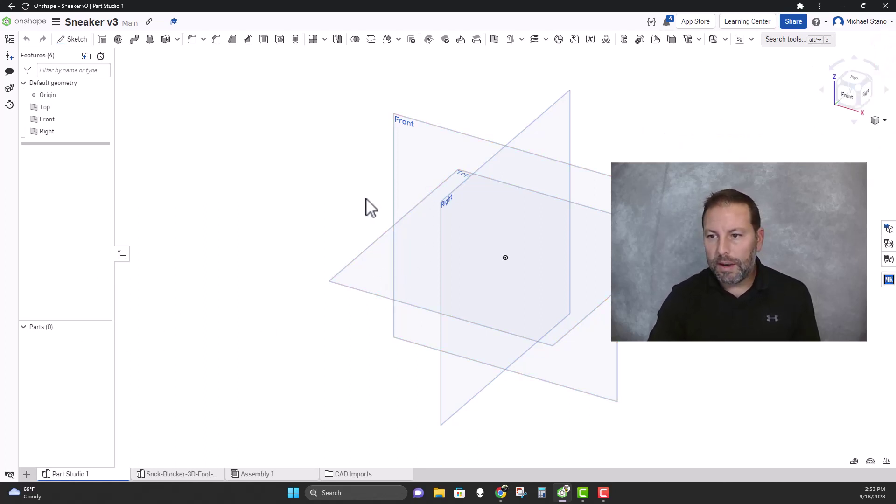
Step: Start a sketch on the Top plane and draw a 12 in horizontal construction line
middle_drag(366, 198, 352, 208)
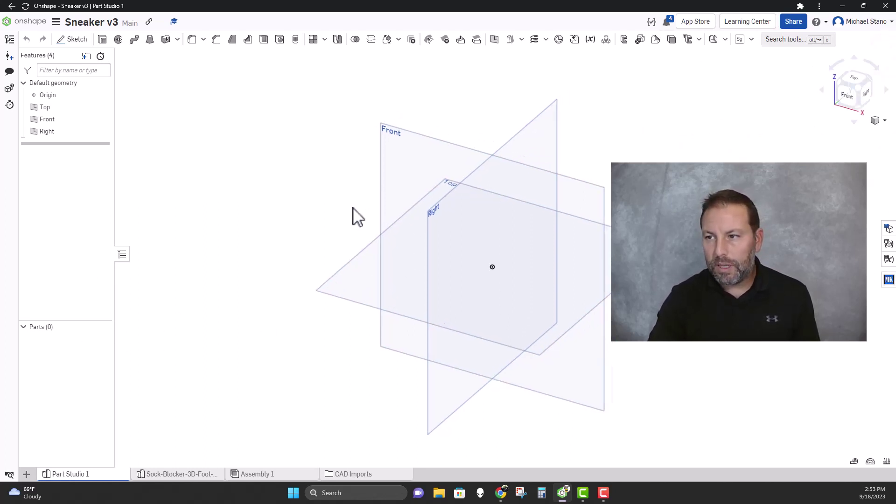
click(68, 42)
click(386, 272)
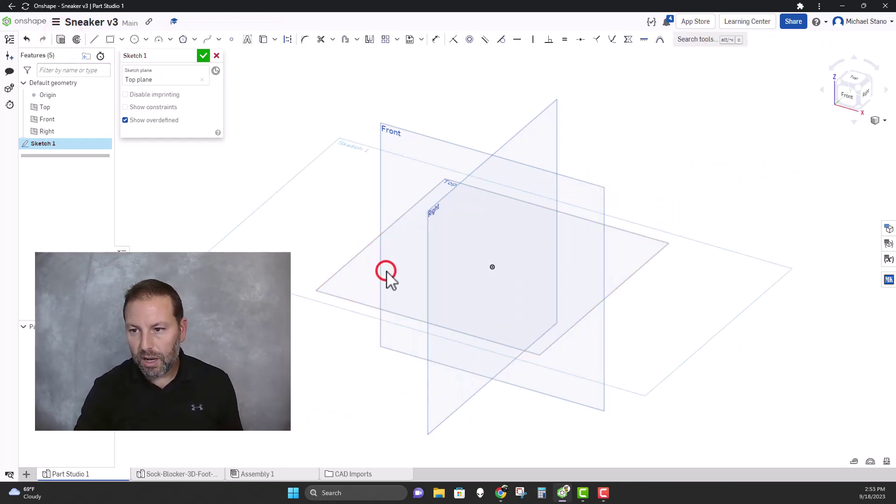
click(93, 37)
click(285, 41)
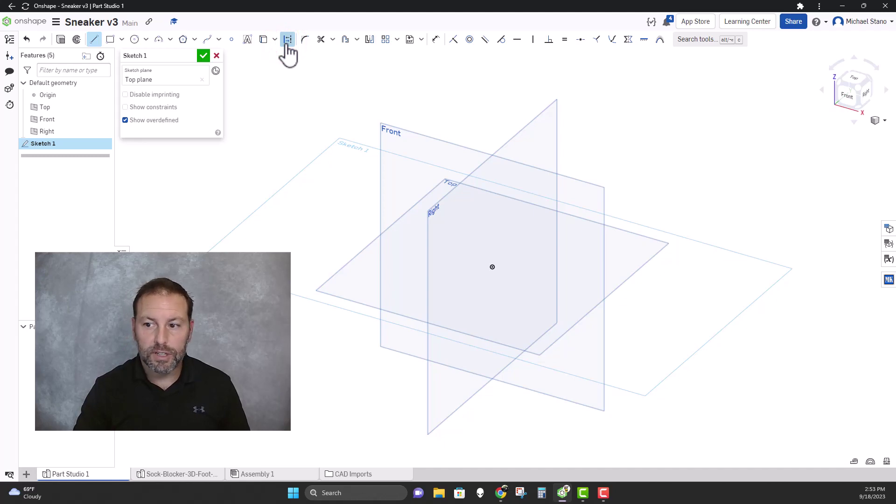
key(n)
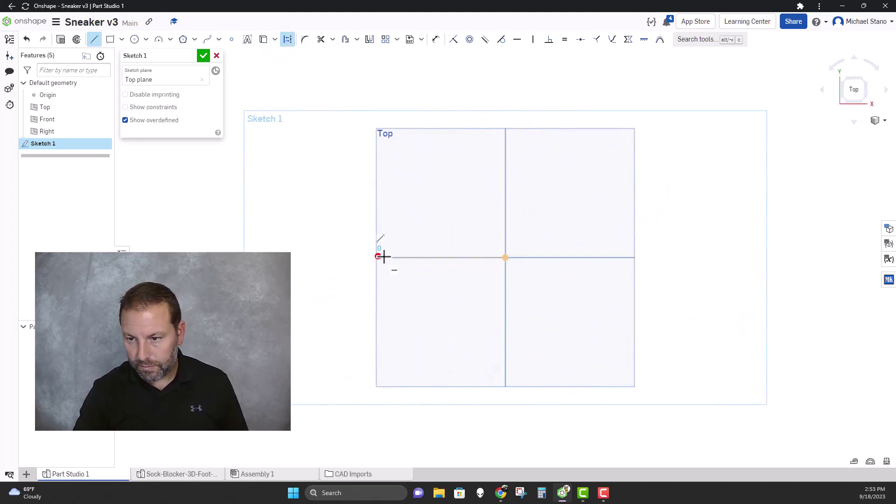
text(12)
click(630, 258)
key(Return)
Step: Constrain the line's midpoint to the origin and finish Sketch 1
key(f)
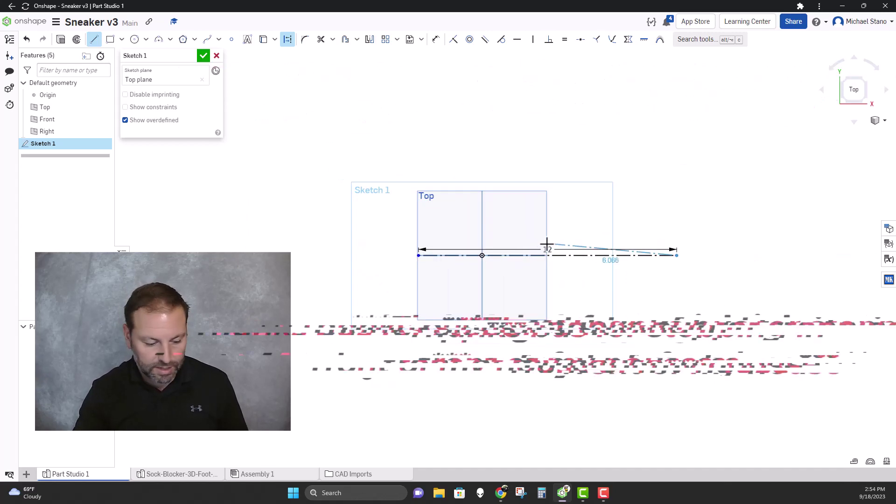
key(Escape)
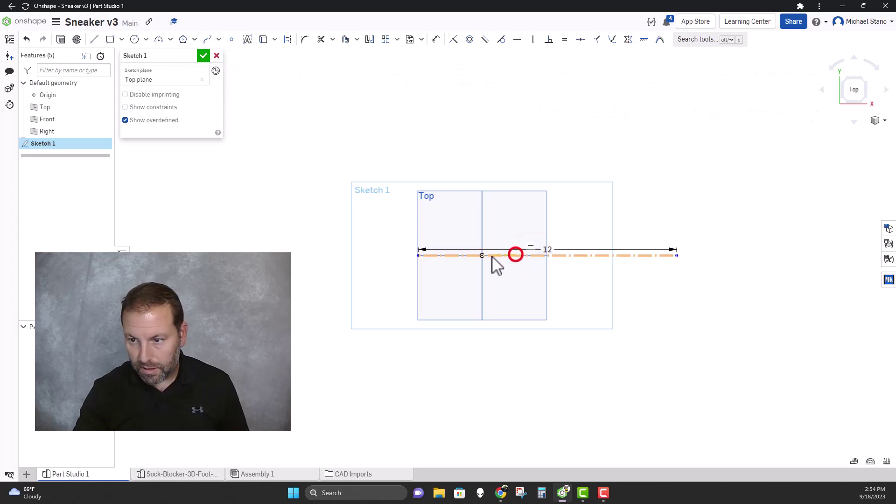
key(m)
click(417, 255)
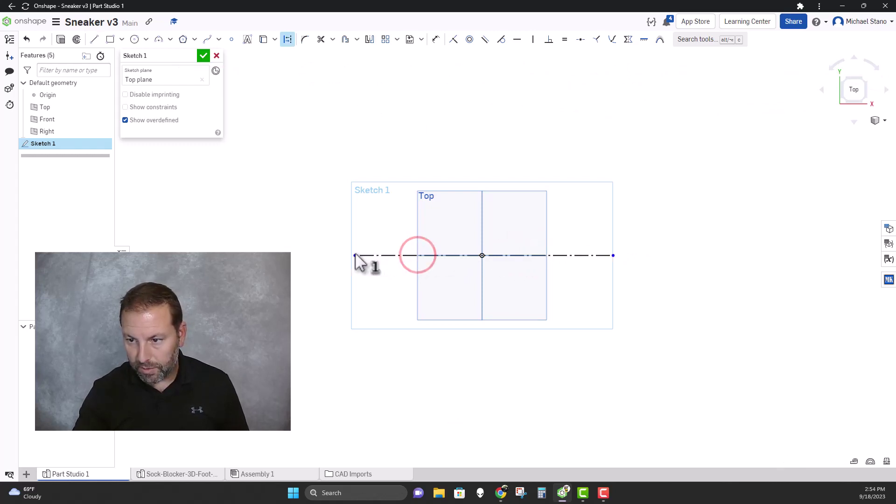
scroll(472, 271, up, 3)
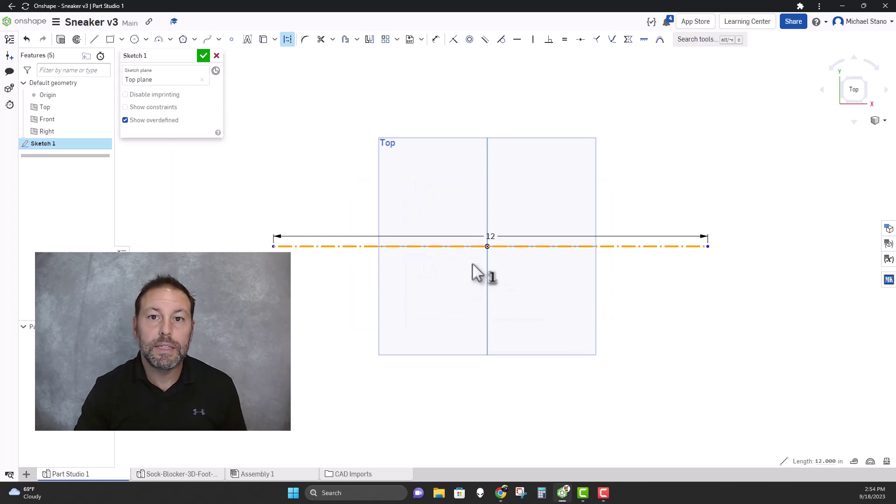
click(203, 55)
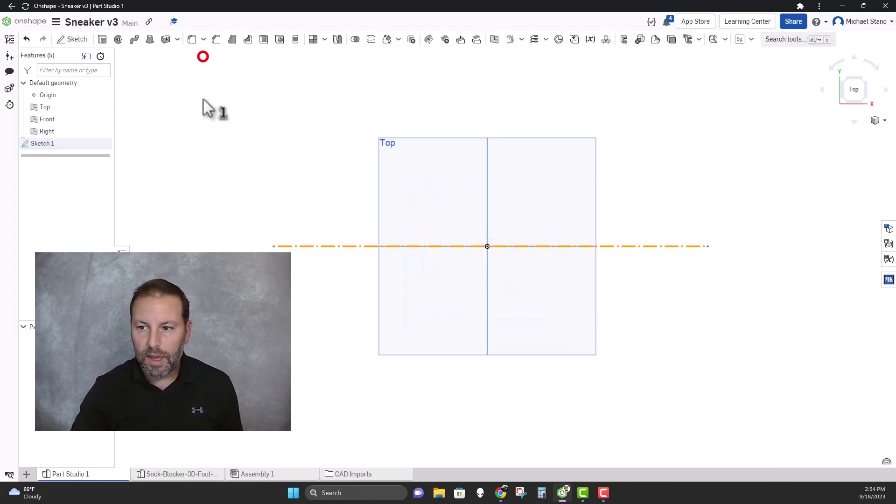
Step: Switch to the isometric view and orbit slightly around the planes
key(shift+7)
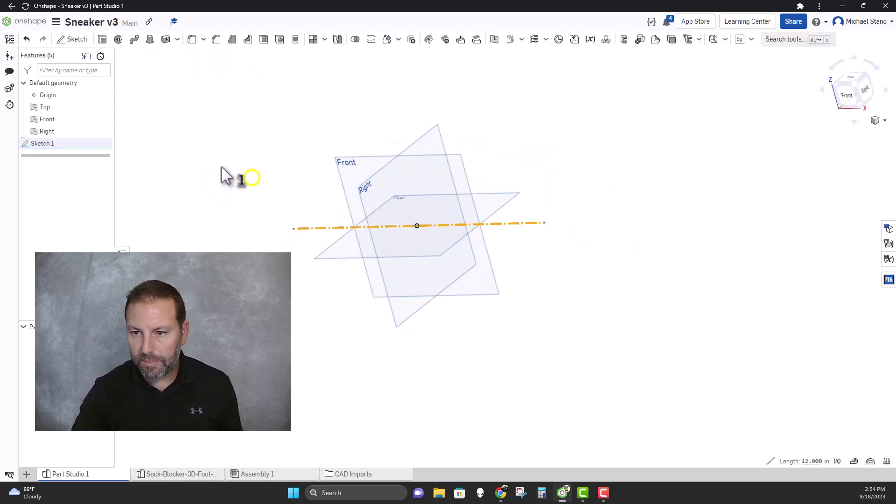
mouse_move(226, 176)
right_down()
mouse_move(230, 169)
mouse_move(239, 182)
right_up()
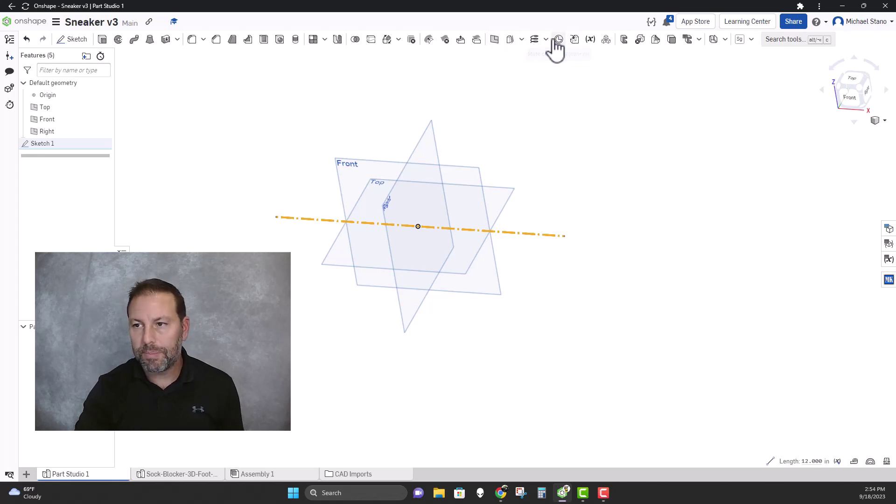
Step: Derive the imported foot's Part 1 into Part Studio 1 and orbit to view it
click(575, 40)
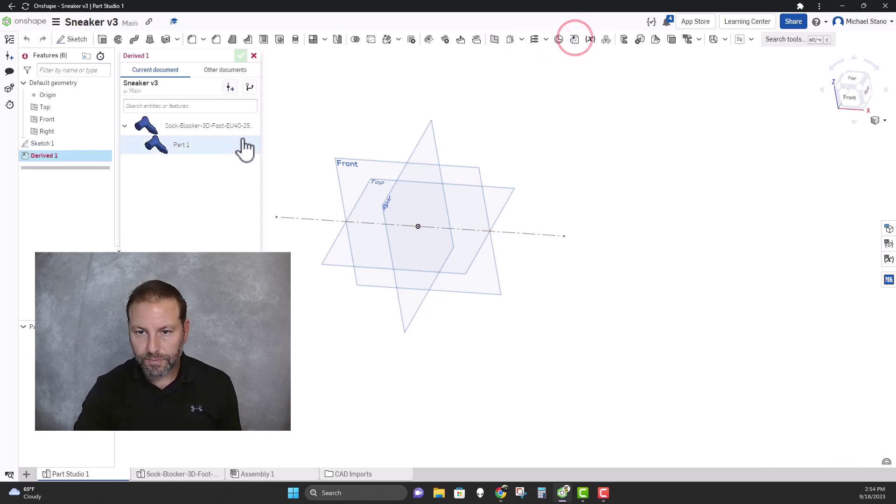
click(192, 148)
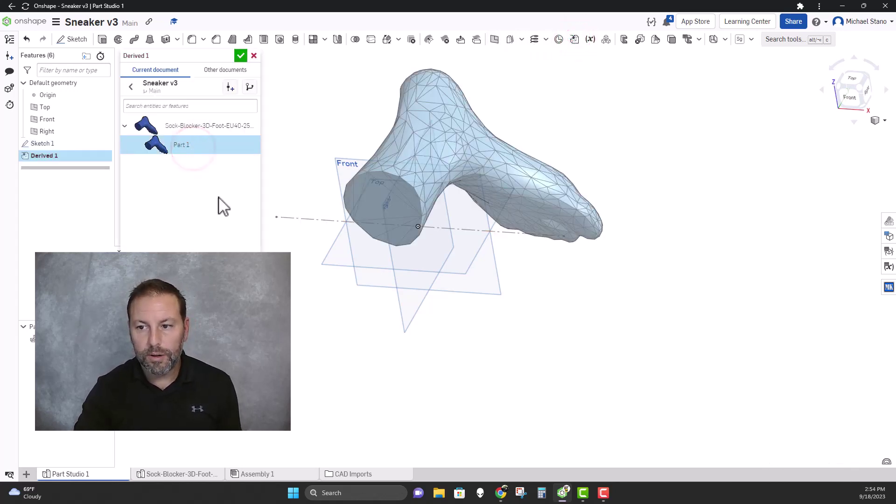
click(240, 57)
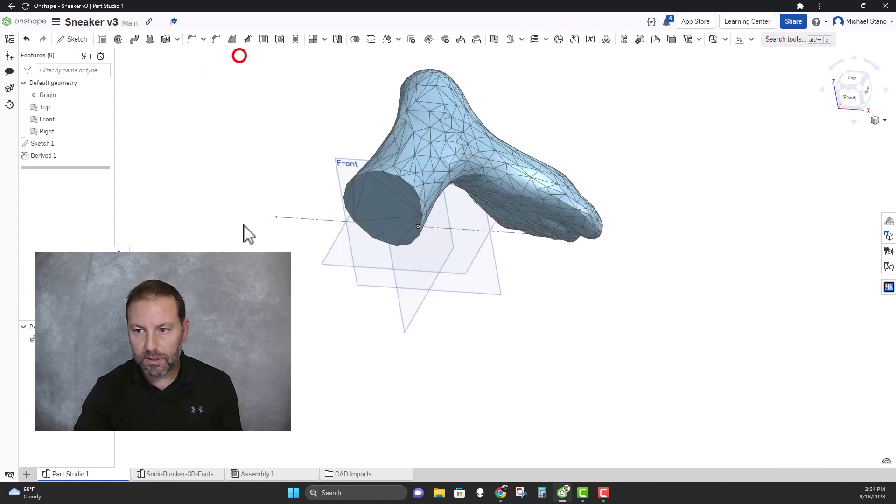
scroll(238, 54, down, 3)
right_drag(238, 53, 304, 214)
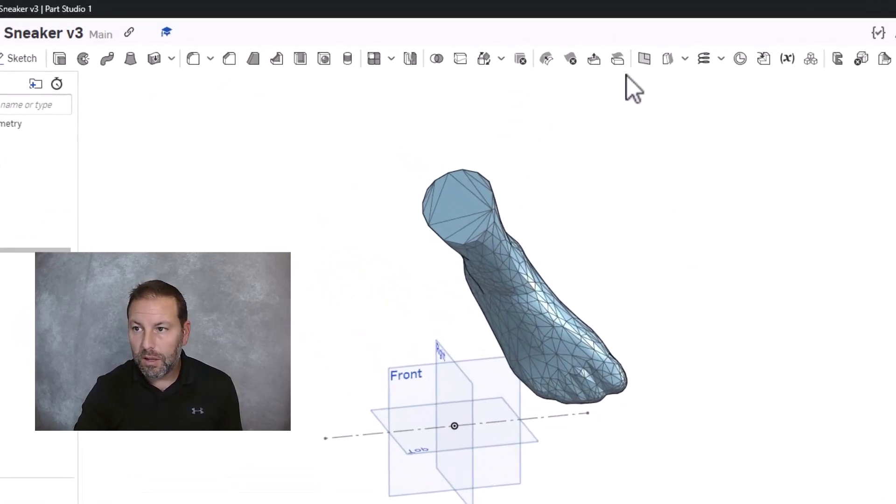
Step: Start a Transform on the foot mesh set to Translate by XYZ
click(484, 58)
click(487, 301)
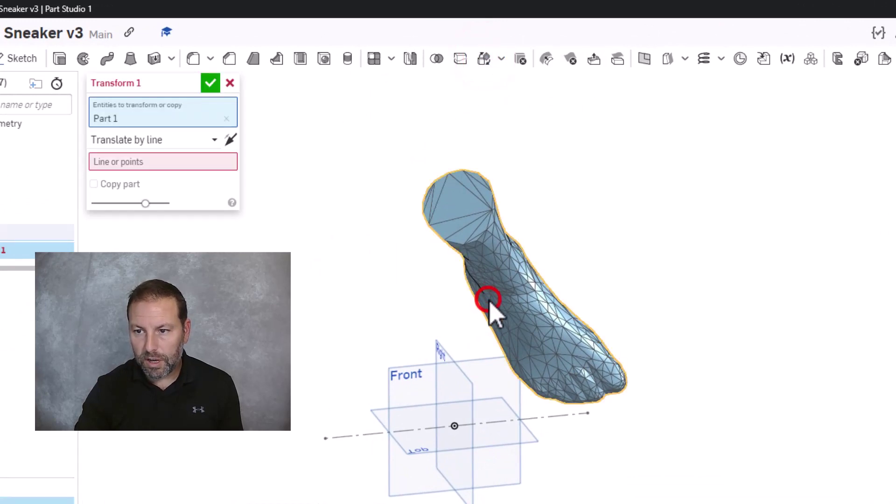
click(181, 140)
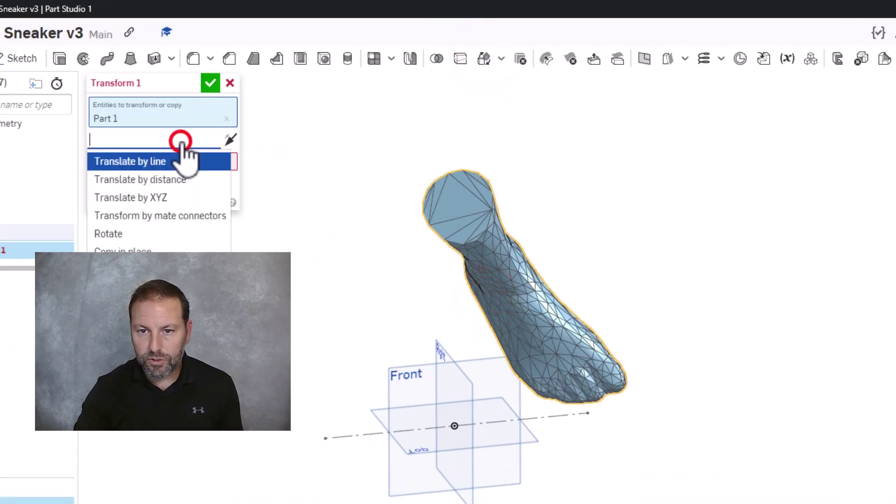
click(140, 197)
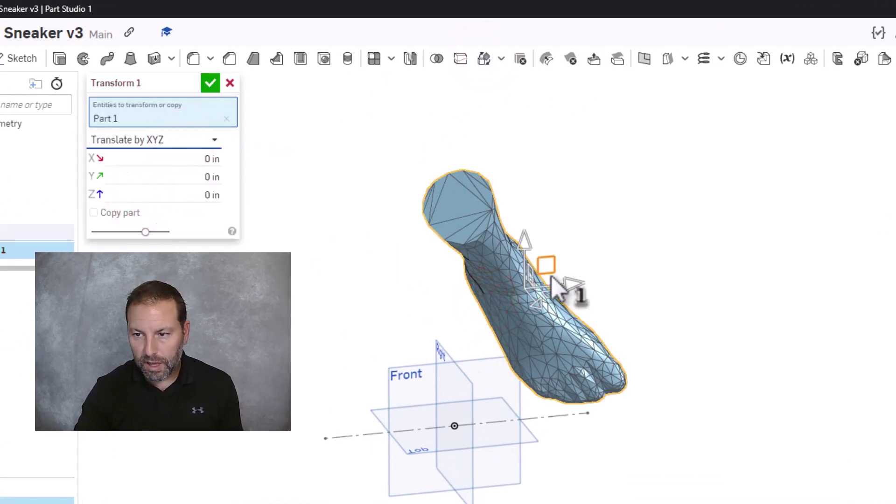
Step: Drag the foot along X to about -4.52 in and along Y to 0.02 in
drag(565, 285, 400, 366)
right_drag(400, 366, 402, 324)
drag(437, 339, 463, 427)
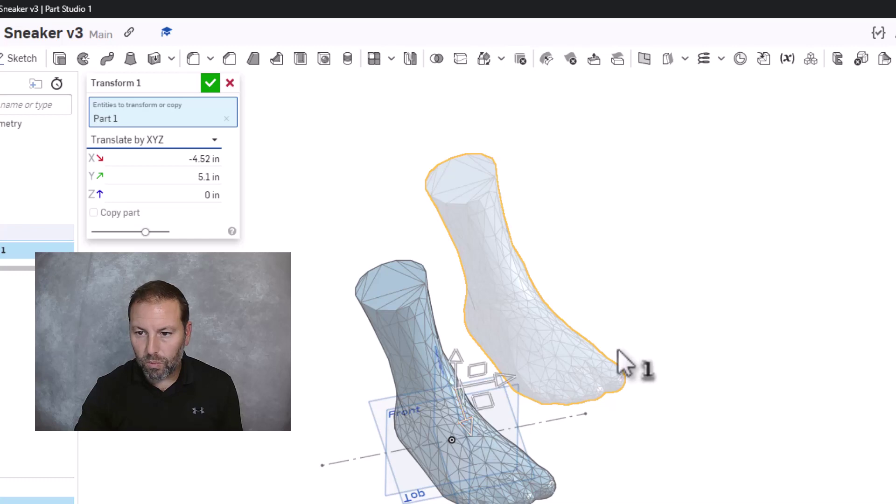
right_drag(622, 362, 547, 400)
drag(469, 430, 451, 354)
right_drag(455, 364, 456, 394)
scroll(280, 252, up, 5)
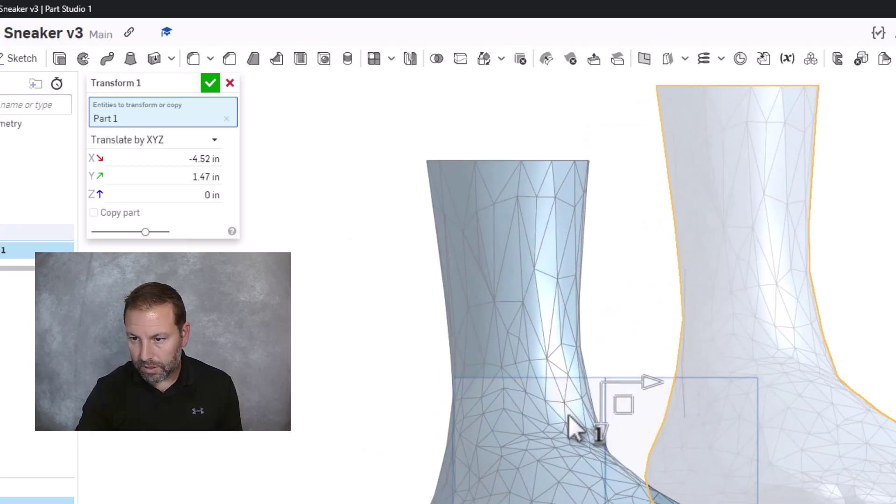
drag(600, 410, 596, 334)
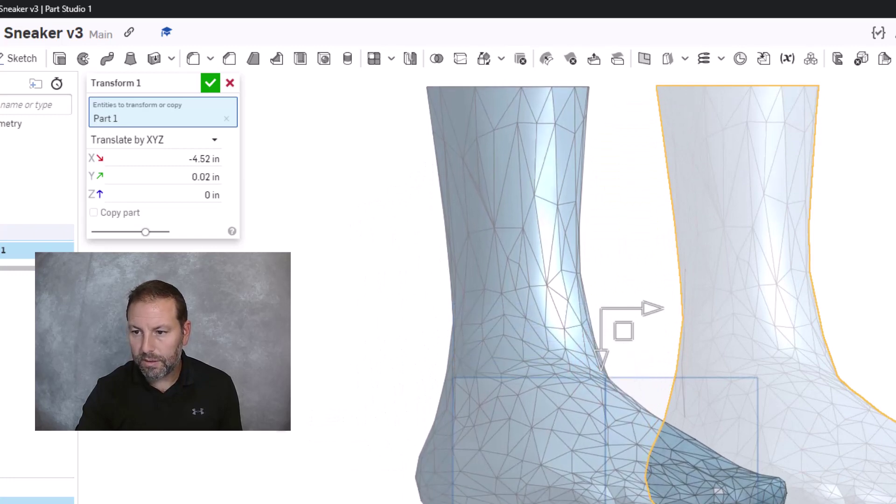
mouse_move(355, 294)
right_down()
mouse_move(344, 379)
mouse_move(360, 297)
right_up()
right_drag(358, 266, 413, 268)
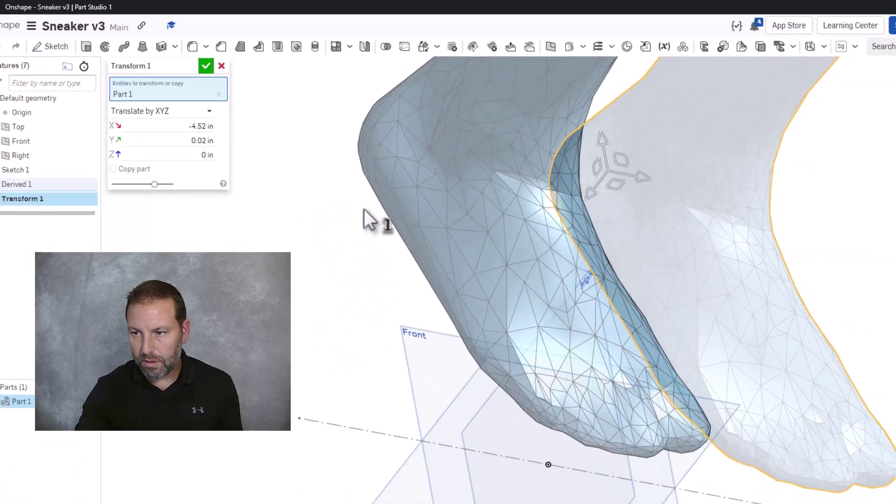
right_drag(364, 217, 315, 209)
Step: Lower the foot to -4.85 in along Z and adjust X to -4.18 in
drag(526, 132, 368, 276)
scroll(368, 276, down, 6)
right_drag(372, 244, 336, 255)
drag(432, 250, 426, 240)
right_drag(343, 278, 364, 283)
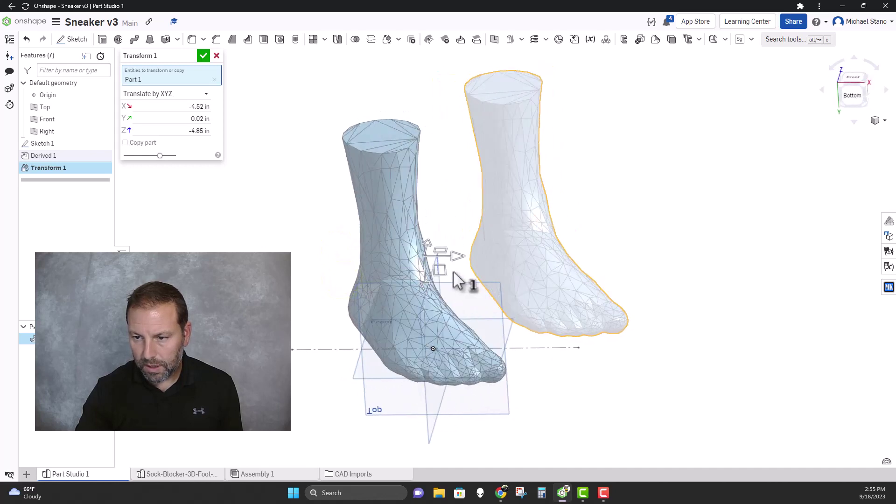
right_drag(344, 236, 364, 274)
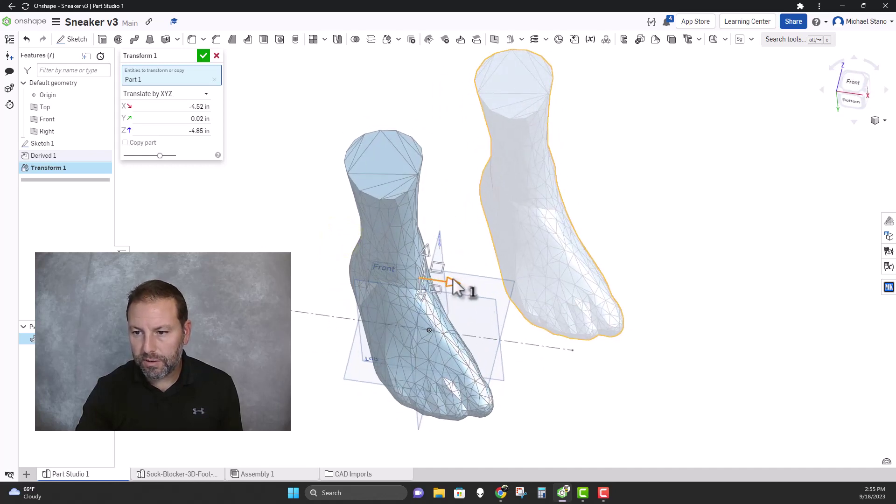
drag(456, 286, 465, 288)
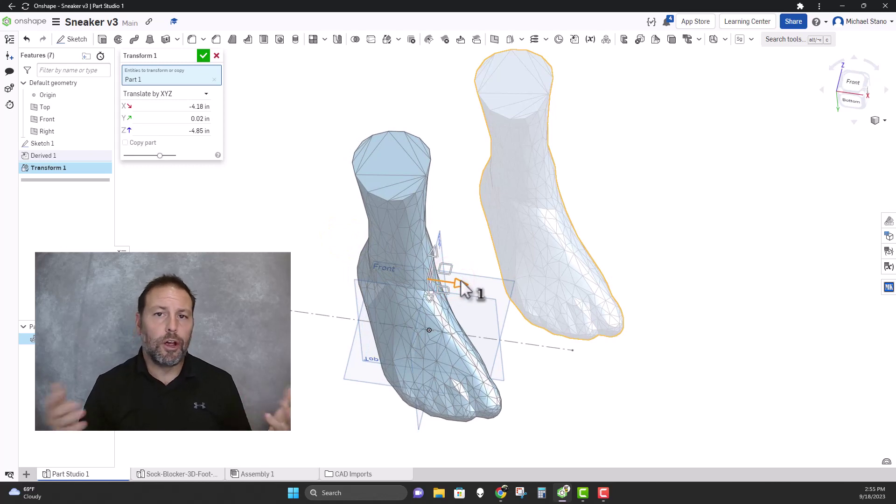
Step: Accept the translation and start a Top-plane sketch with construction lines enabled
click(200, 56)
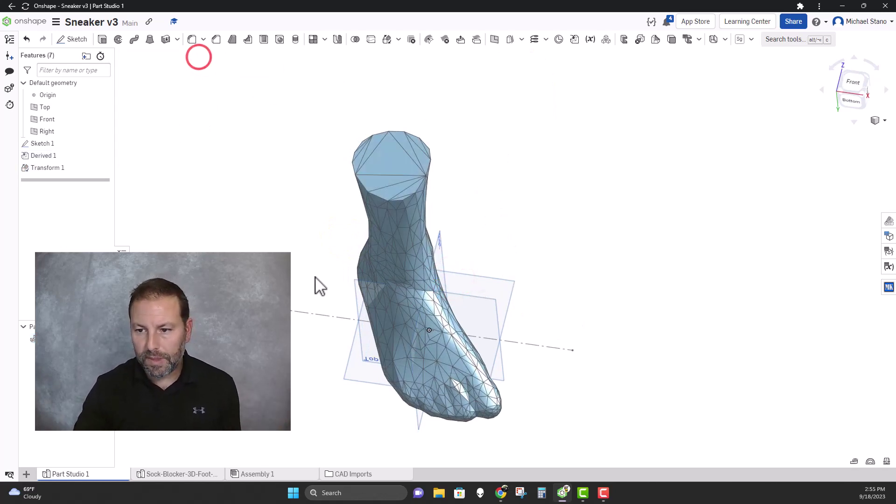
right_drag(304, 280, 310, 254)
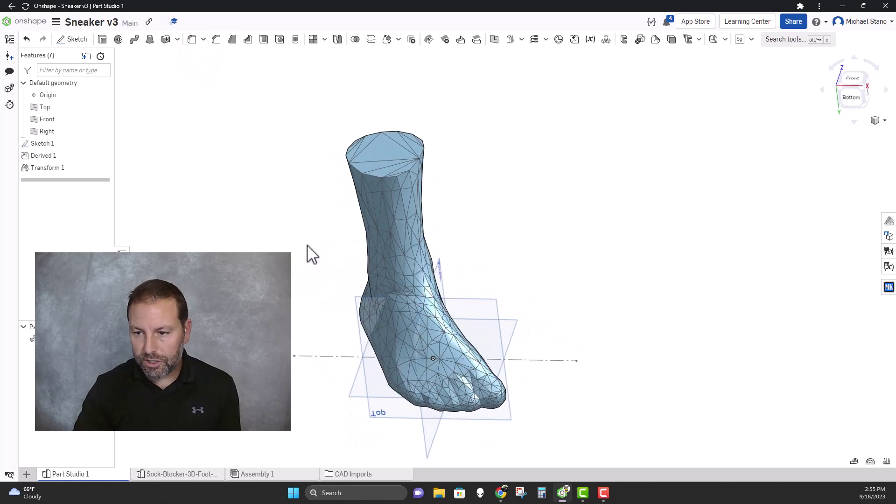
click(74, 40)
click(465, 315)
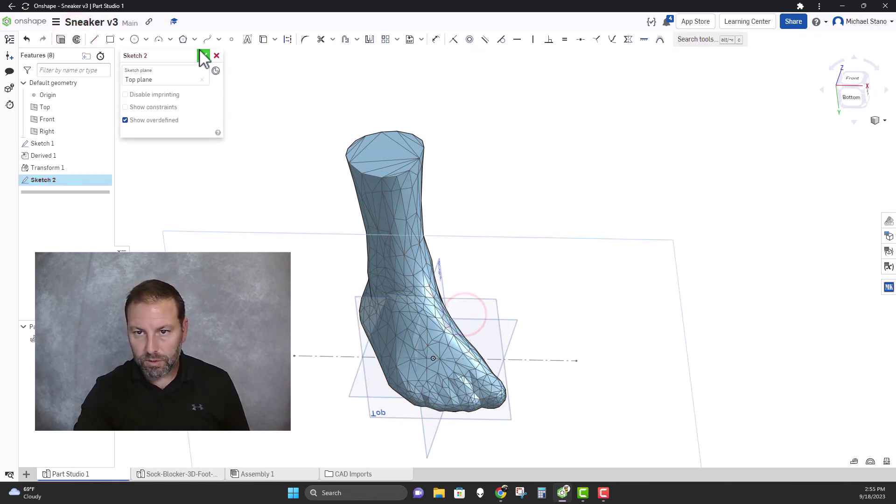
click(93, 40)
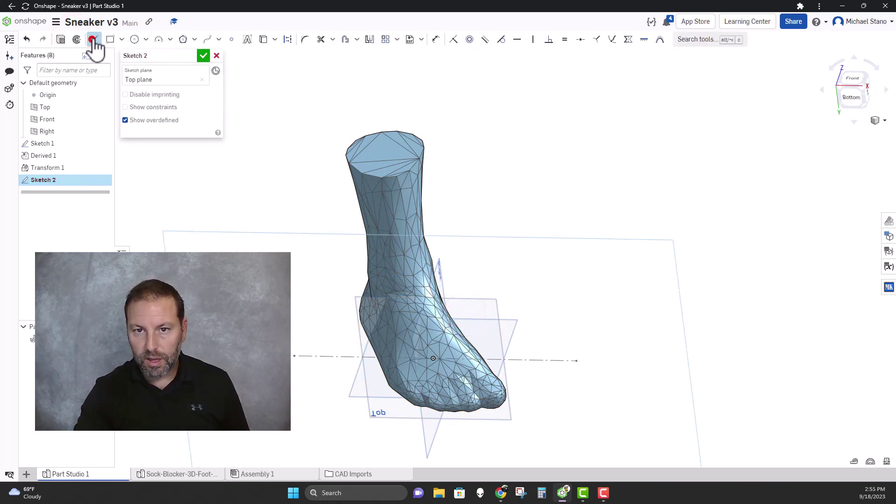
click(286, 41)
Step: Draw a construction line from the origin up along the foot and finish Sketch 2
click(434, 357)
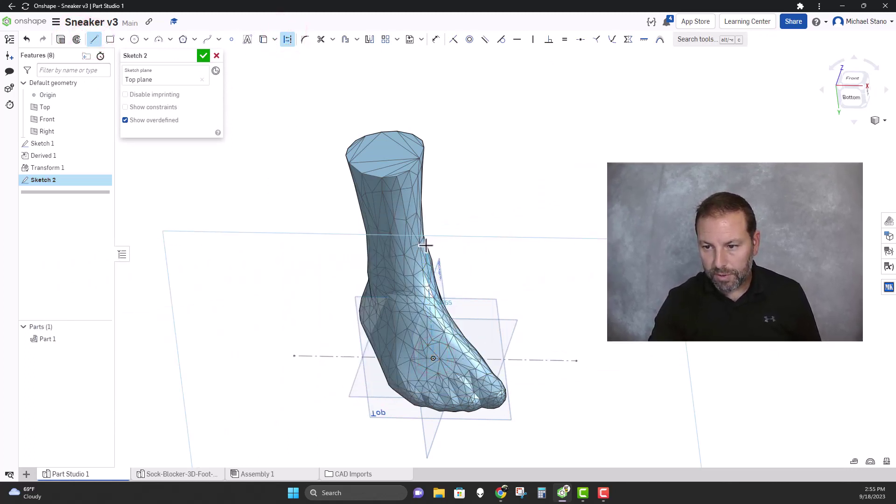
click(423, 247)
scroll(423, 248, up, 3)
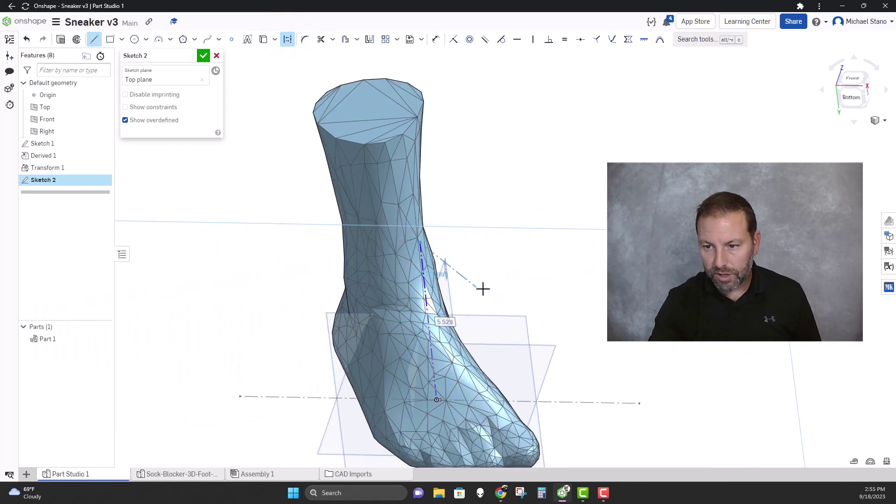
key(Escape)
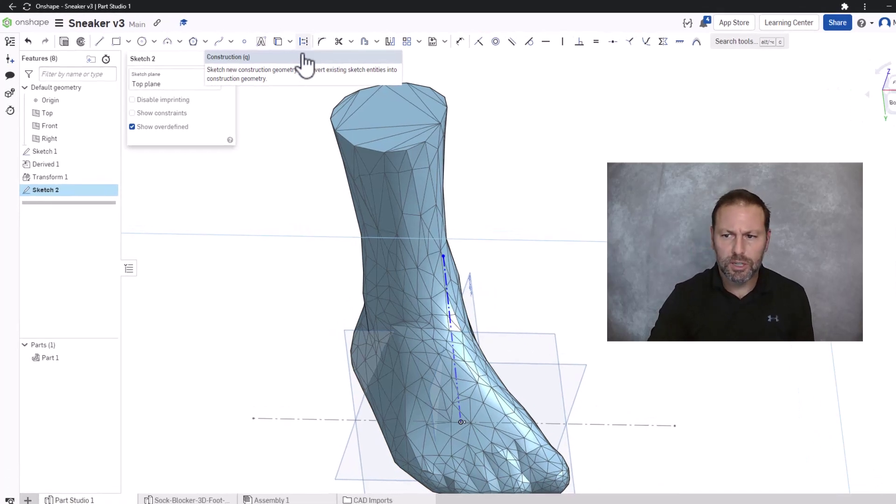
click(216, 58)
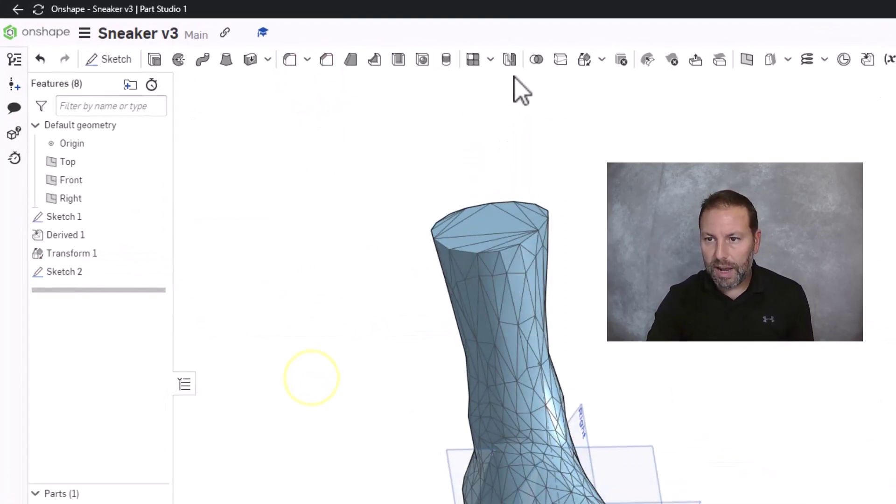
Step: Set up a Rotate transform on the foot about the Sketch 2 construction line
click(586, 60)
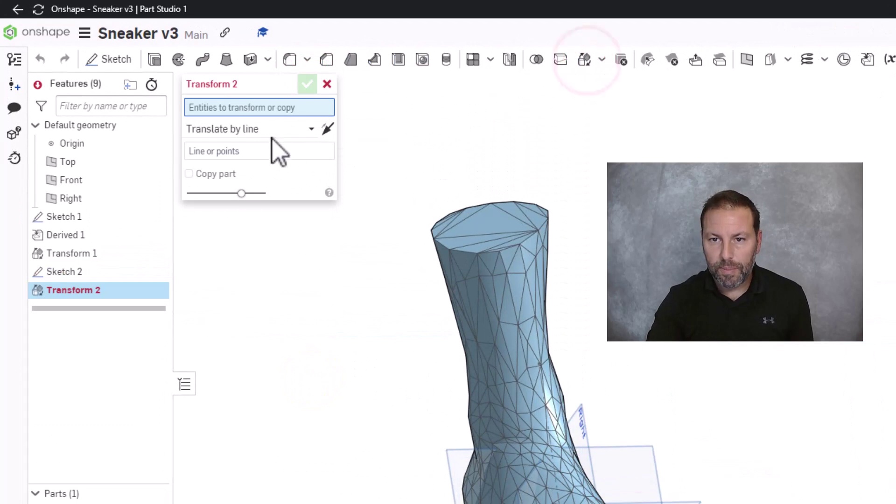
click(272, 127)
click(206, 224)
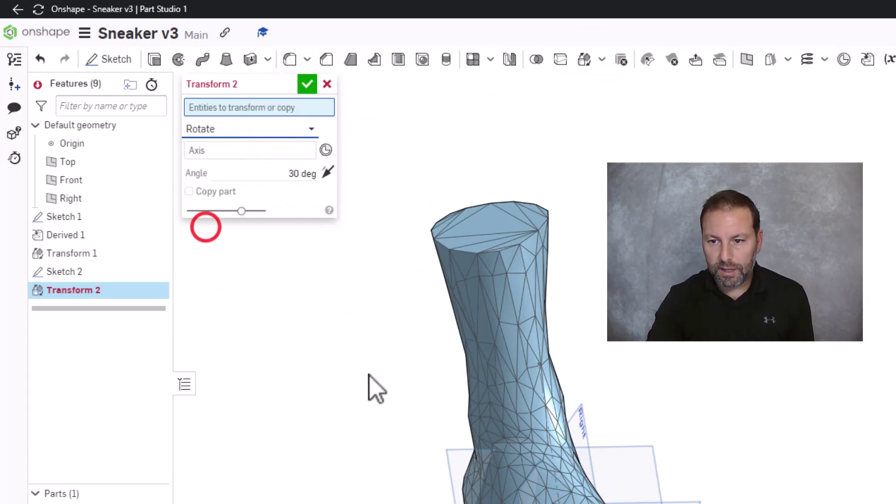
click(509, 378)
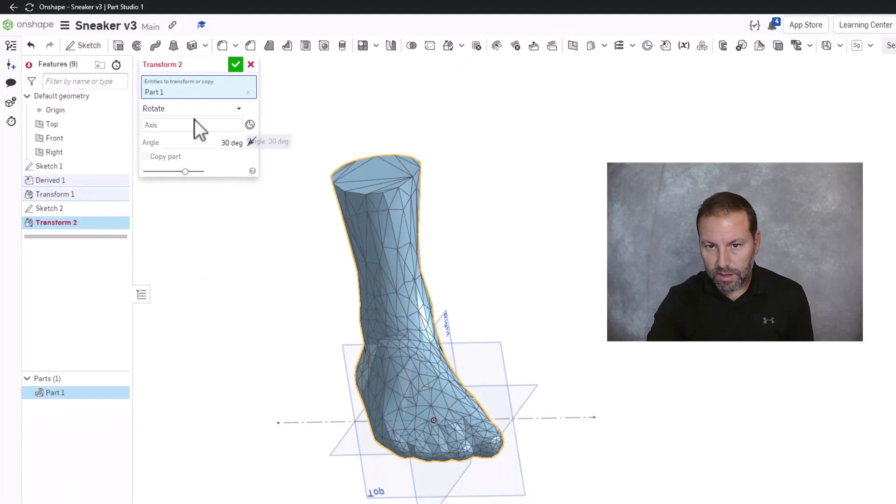
click(209, 149)
click(422, 349)
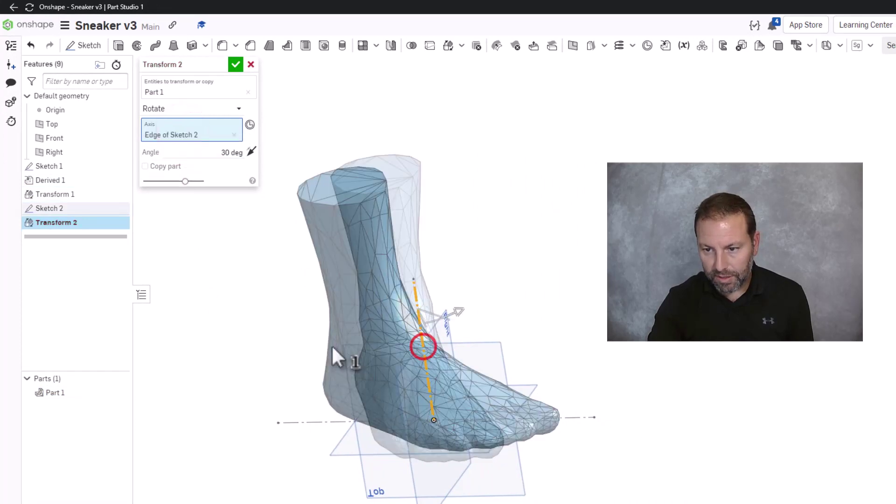
Step: Drag the rotation angle to 50 deg and accept Transform 2
mouse_move(304, 322)
right_down()
mouse_move(295, 368)
mouse_move(306, 368)
right_up()
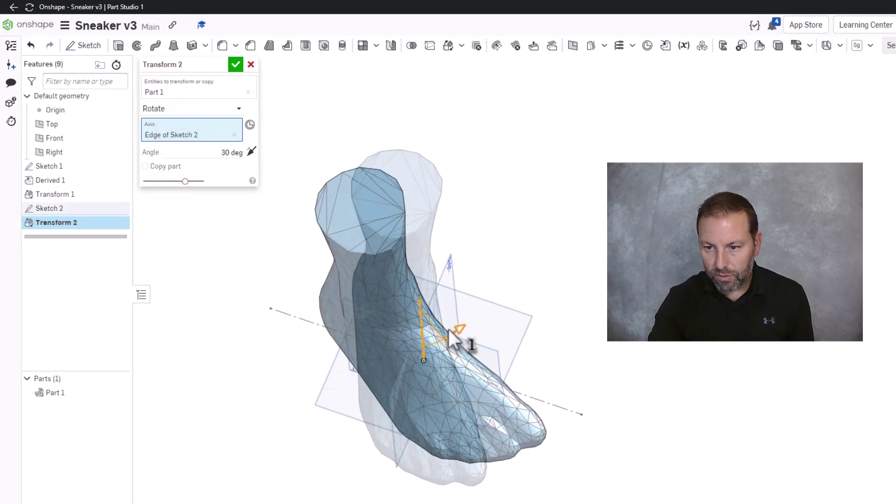
mouse_move(457, 332)
mouse_down()
mouse_move(467, 338)
mouse_move(467, 322)
mouse_up()
right_drag(456, 352, 351, 328)
click(236, 64)
mouse_move(242, 241)
right_down()
mouse_move(231, 300)
mouse_move(243, 299)
mouse_move(244, 267)
mouse_move(237, 270)
mouse_move(247, 251)
right_up()
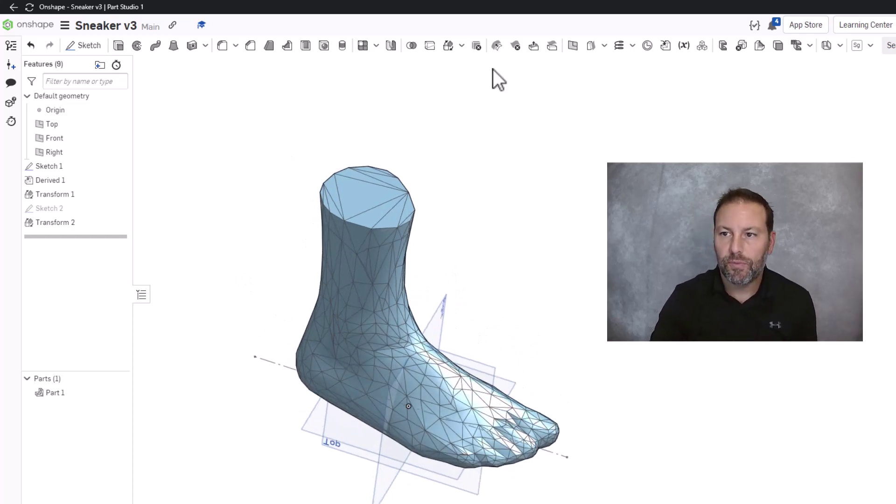
Step: Start a Scale transform on the foot centred on the Origin point
click(449, 46)
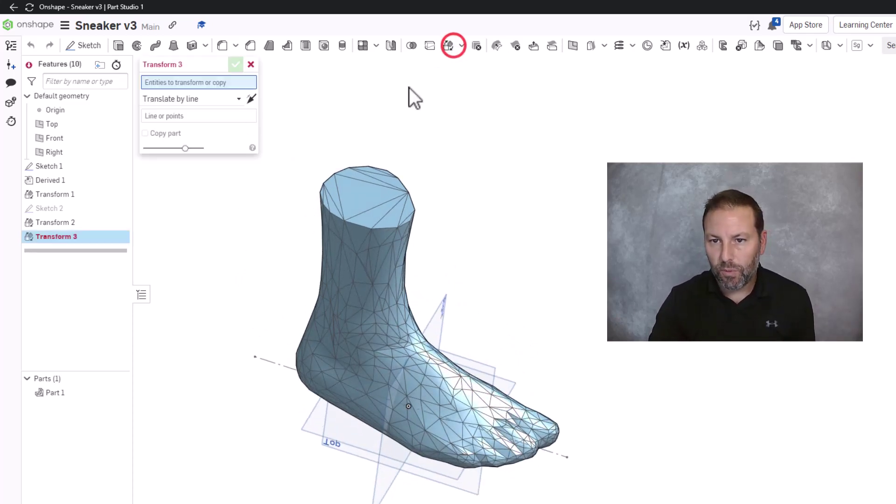
click(186, 100)
click(152, 196)
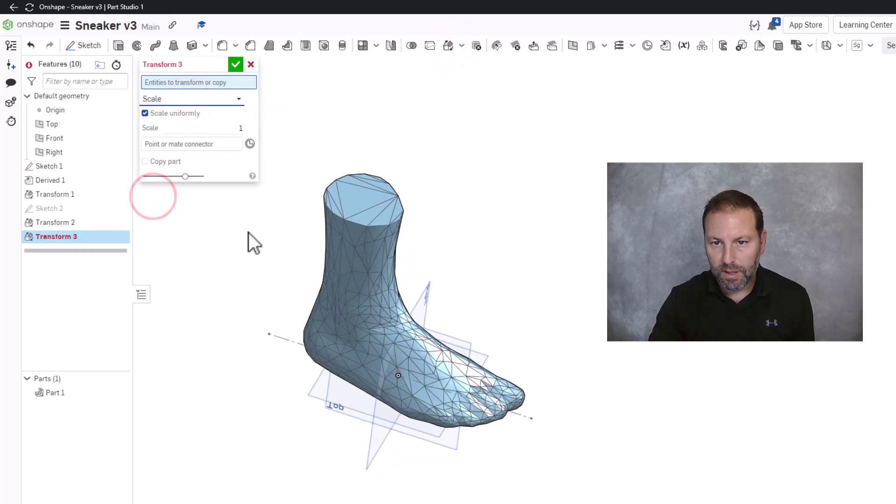
click(395, 260)
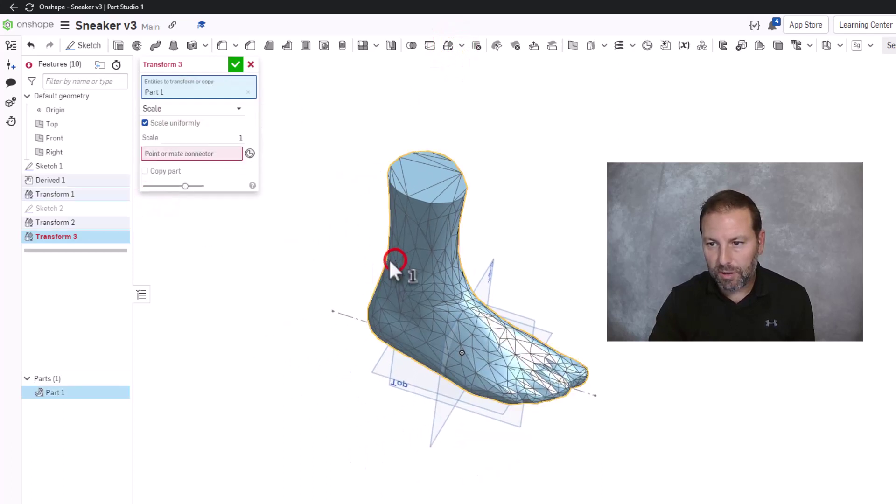
click(204, 154)
click(462, 353)
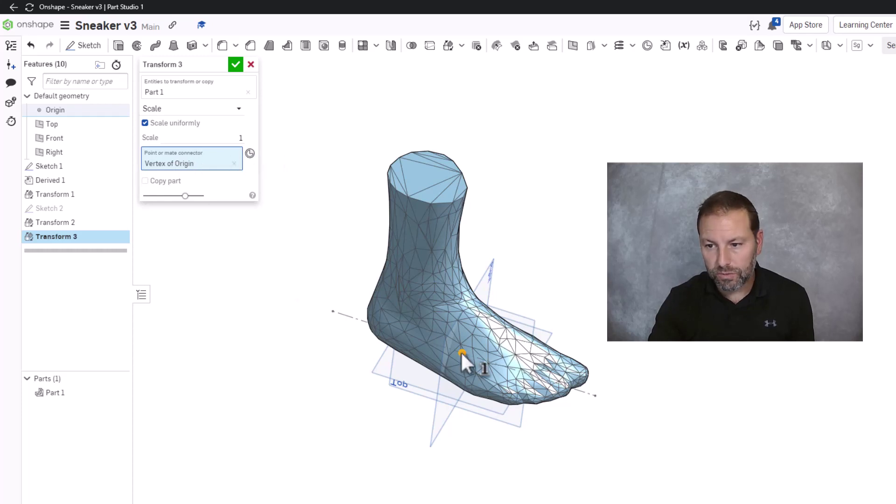
Step: Enter a scale factor of 1.2 and compare the enlarged foot preview
click(209, 137)
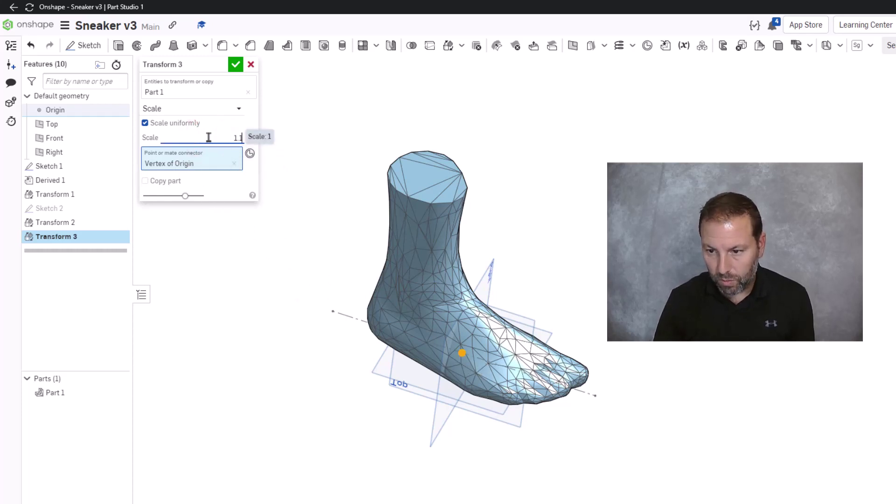
text(1.1)
key(Return)
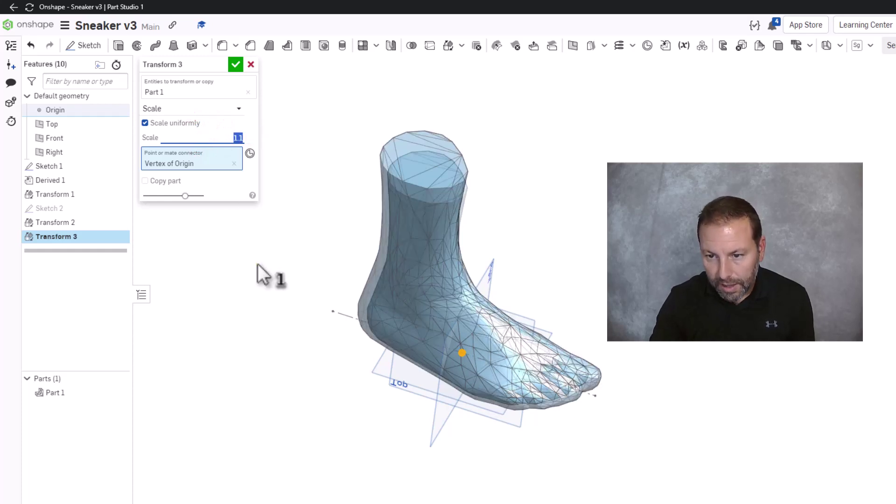
mouse_move(263, 279)
right_down()
mouse_move(275, 270)
mouse_move(266, 267)
right_up()
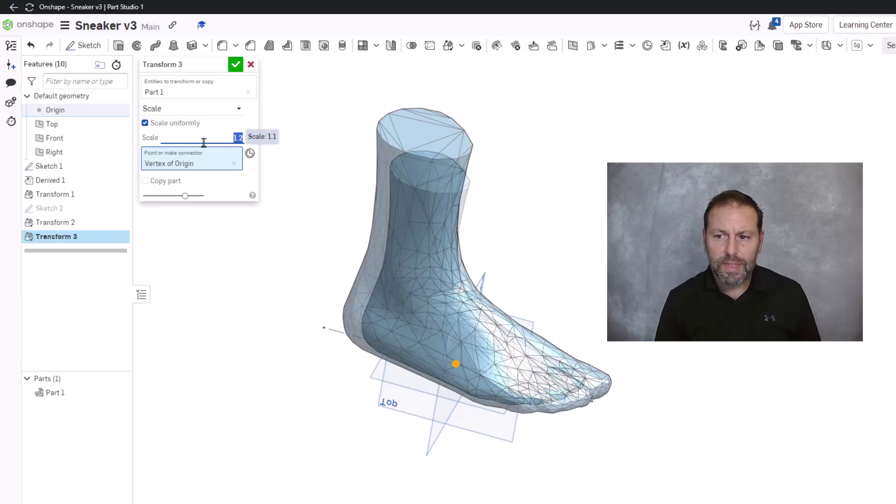
click(237, 64)
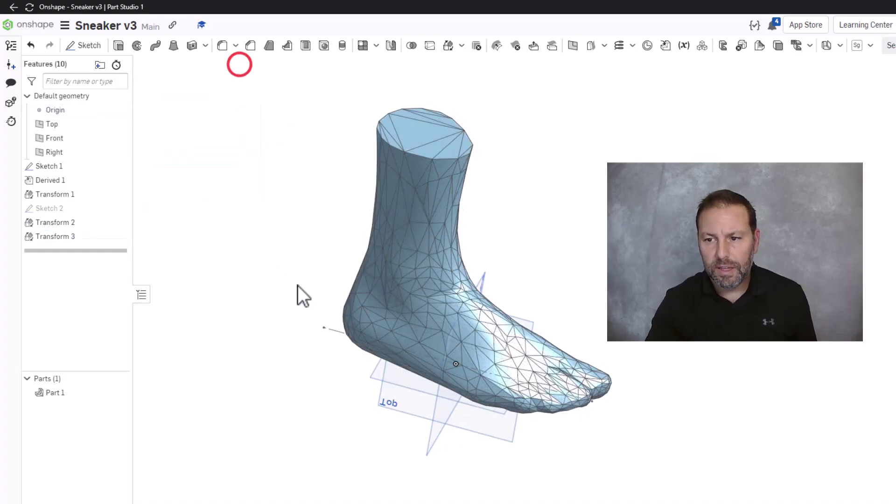
mouse_move(298, 275)
right_down()
mouse_move(313, 232)
mouse_move(278, 228)
mouse_move(232, 254)
mouse_move(286, 233)
mouse_move(293, 282)
mouse_move(284, 275)
right_up()
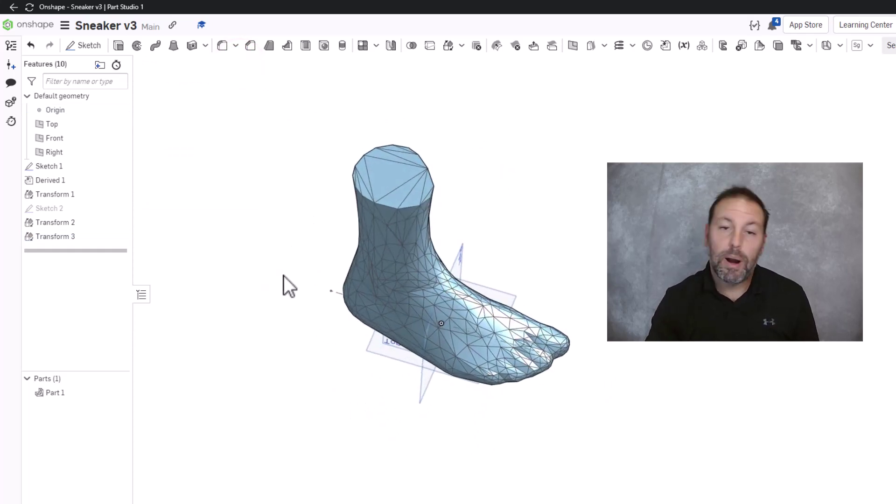